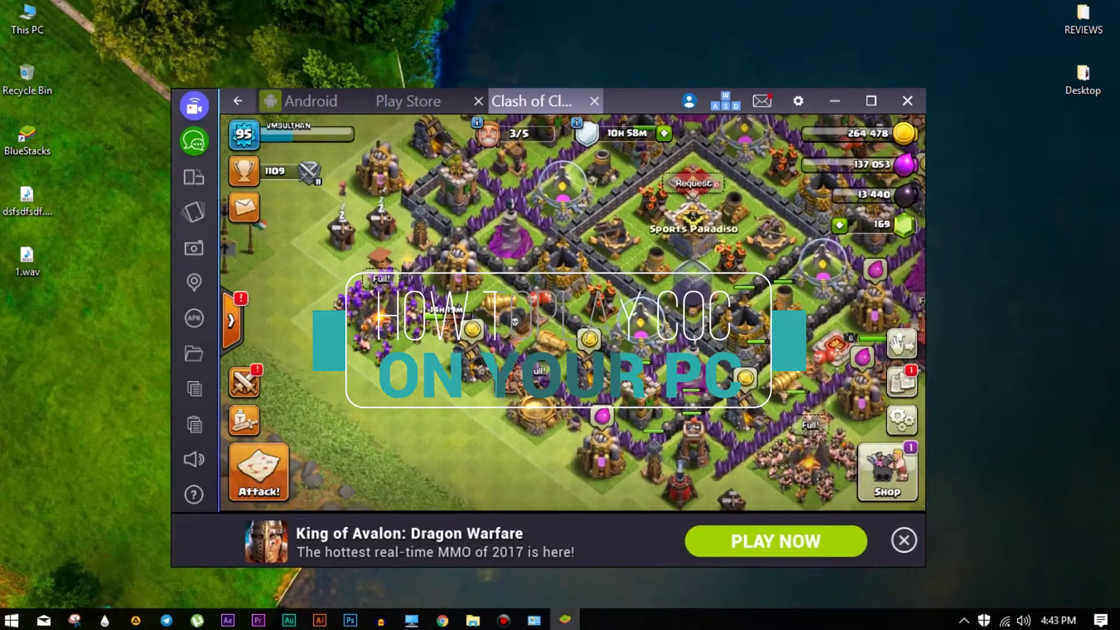
click(473, 330)
click(589, 339)
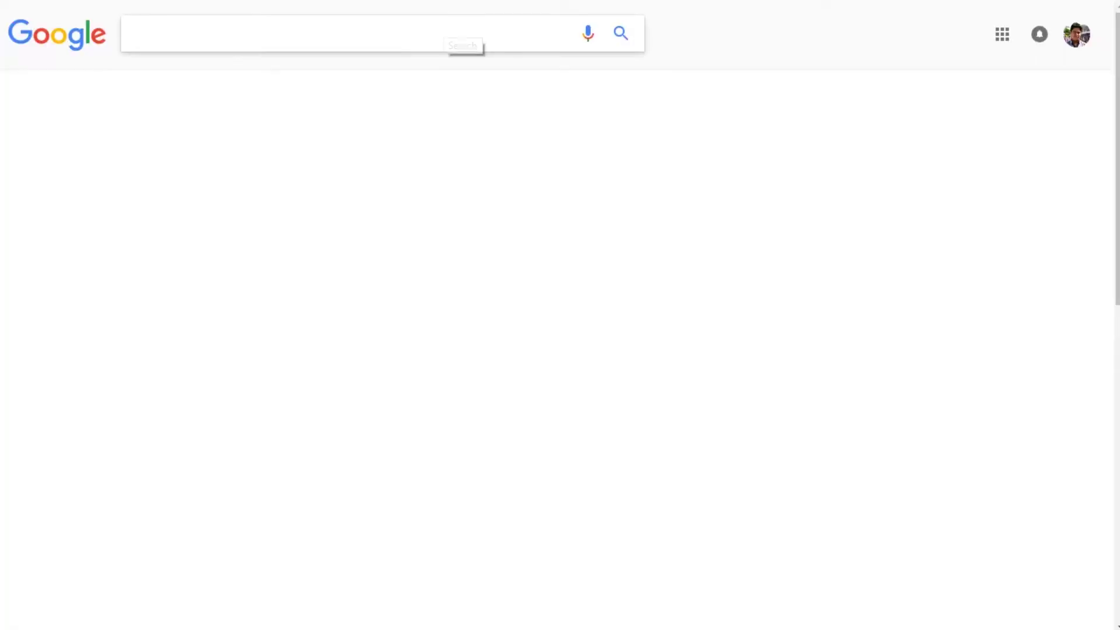
- Search Google for "bluestacks" and open the official BlueStacks website
text(blu)
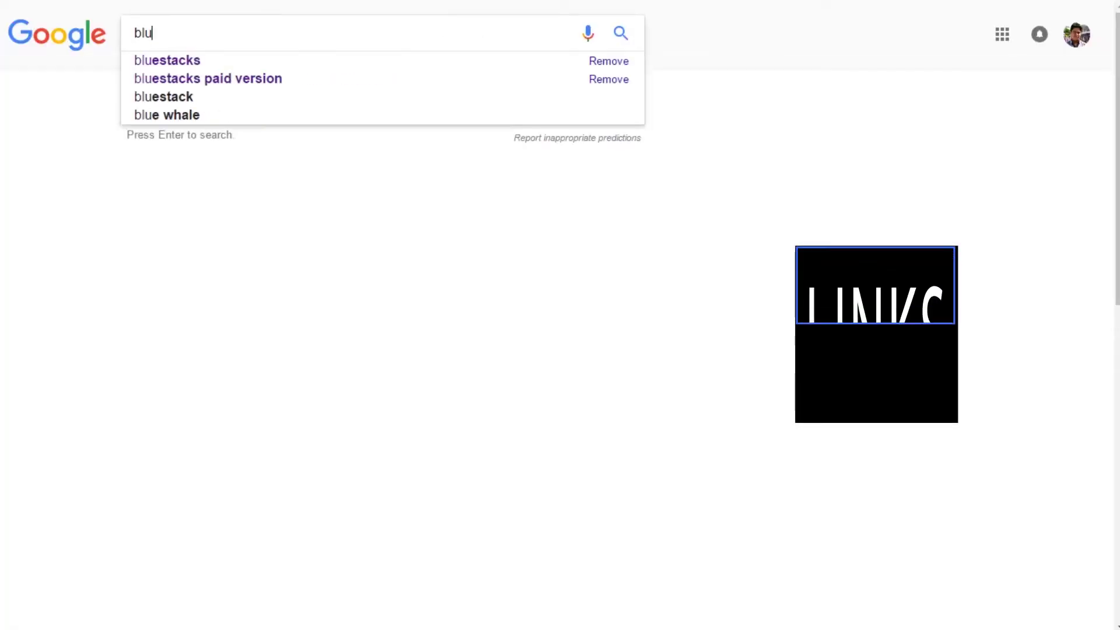
text(estacks)
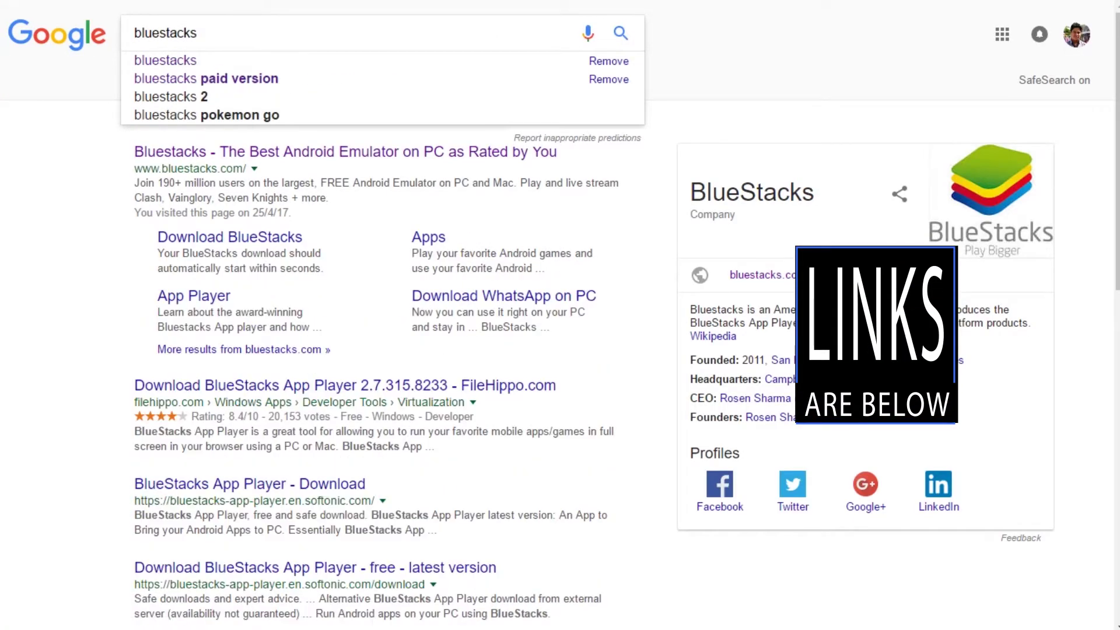
key(Return)
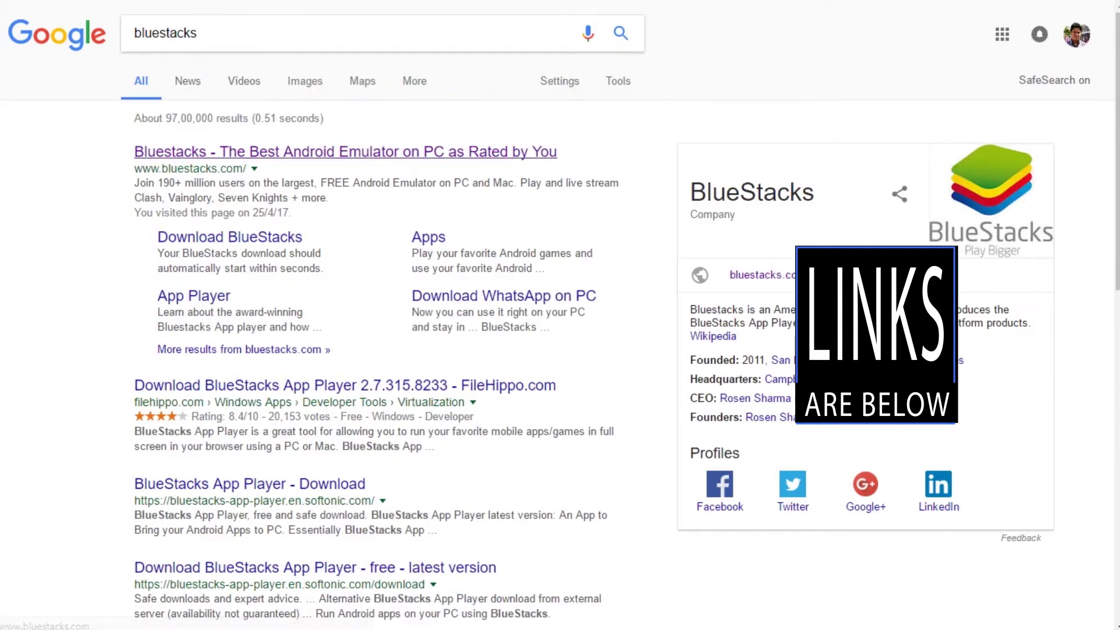
click(220, 151)
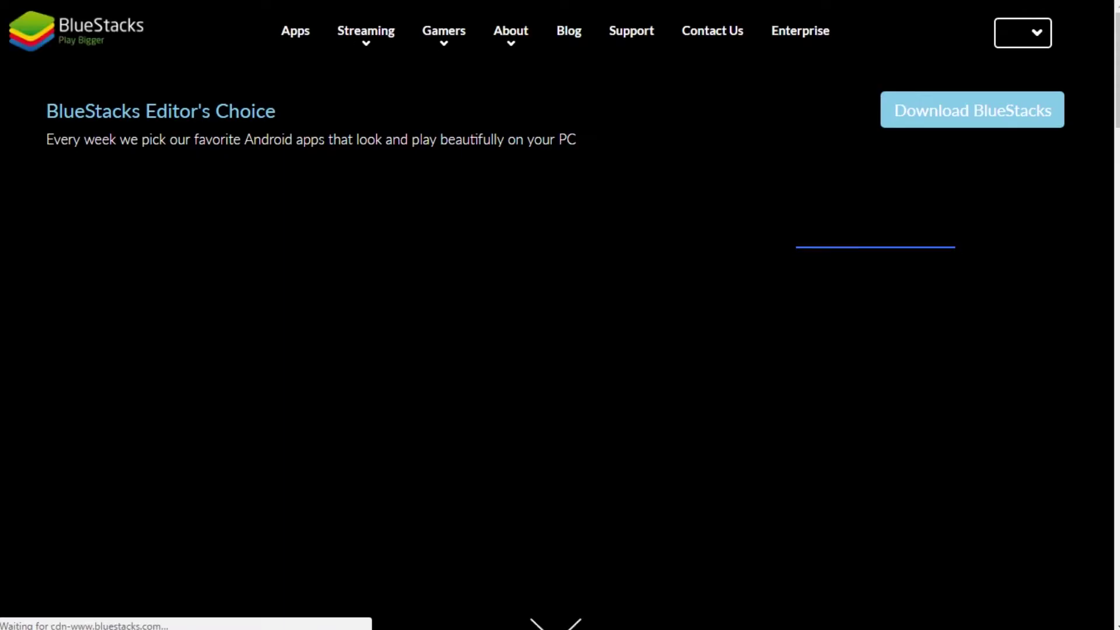
- Look through the BlueStacks home page, including its featured games, live streams and most played games
scroll(557, 315, down, 3)
scroll(558, 315, up, 3)
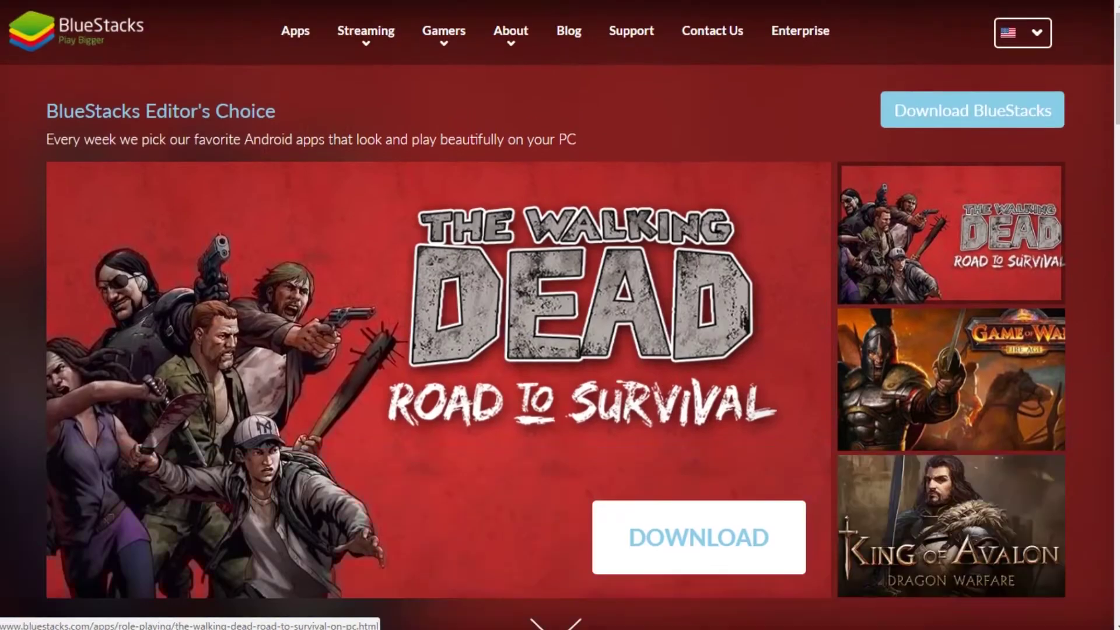
scroll(557, 315, down, 1)
scroll(557, 315, up, 1)
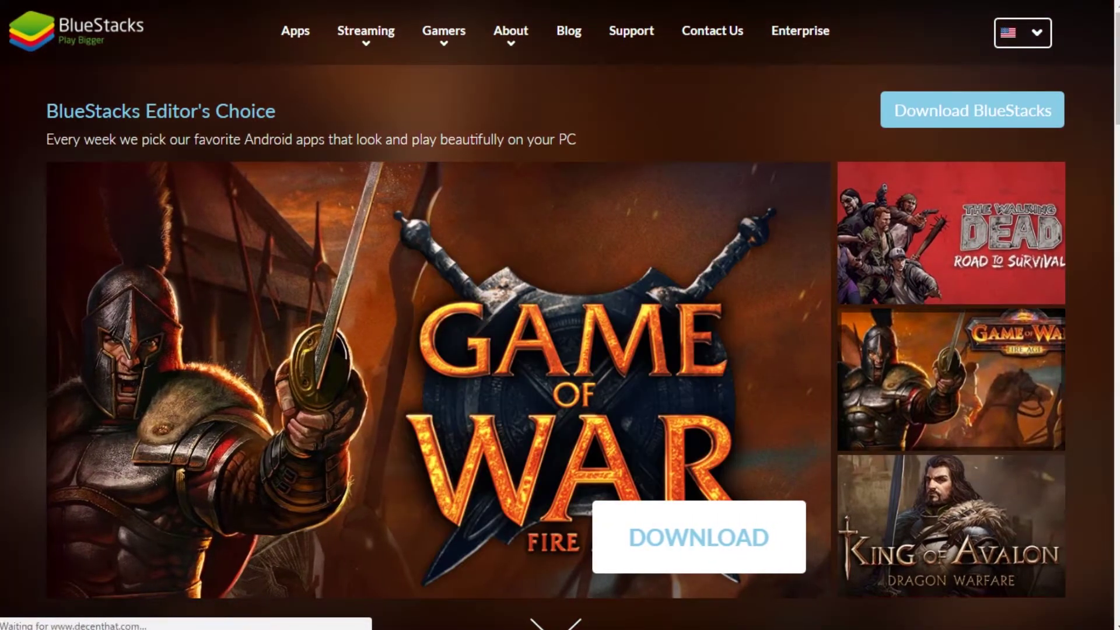
scroll(169, 245, down, 15)
scroll(169, 245, down, 8)
scroll(169, 245, up, 20)
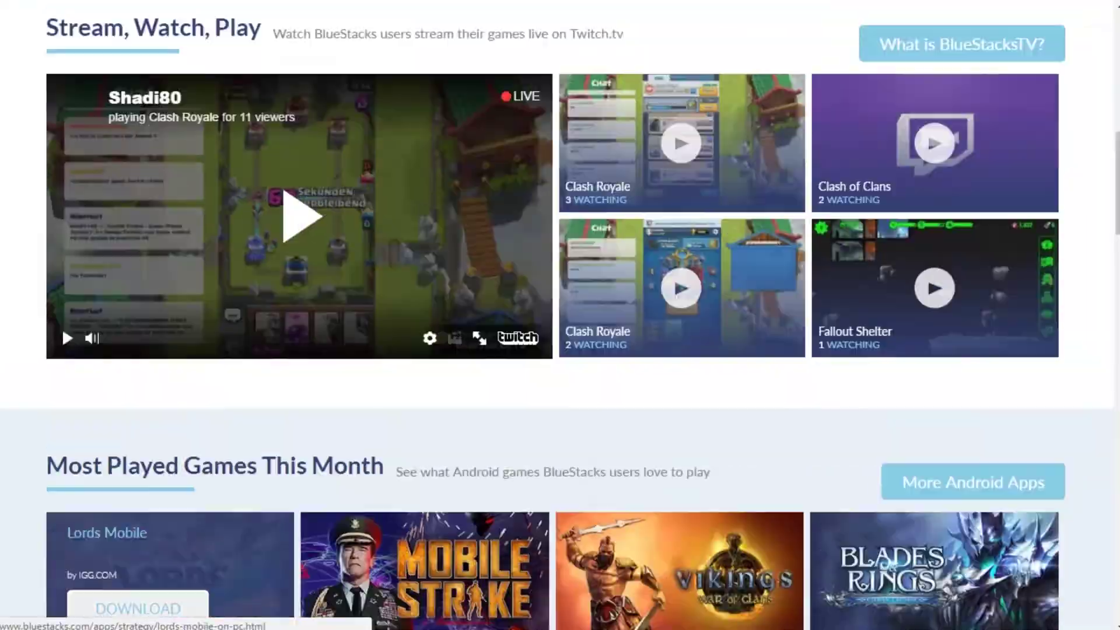
scroll(169, 245, down, 1)
scroll(169, 245, up, 1)
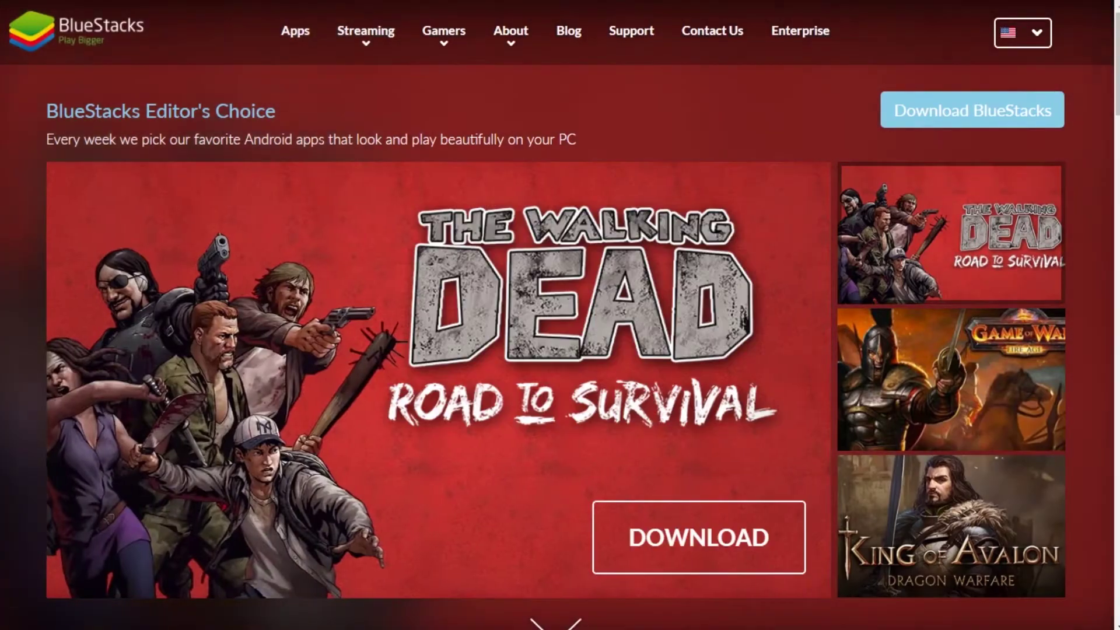
- Download the BlueStacks installer, saving it under the Programs category
click(986, 110)
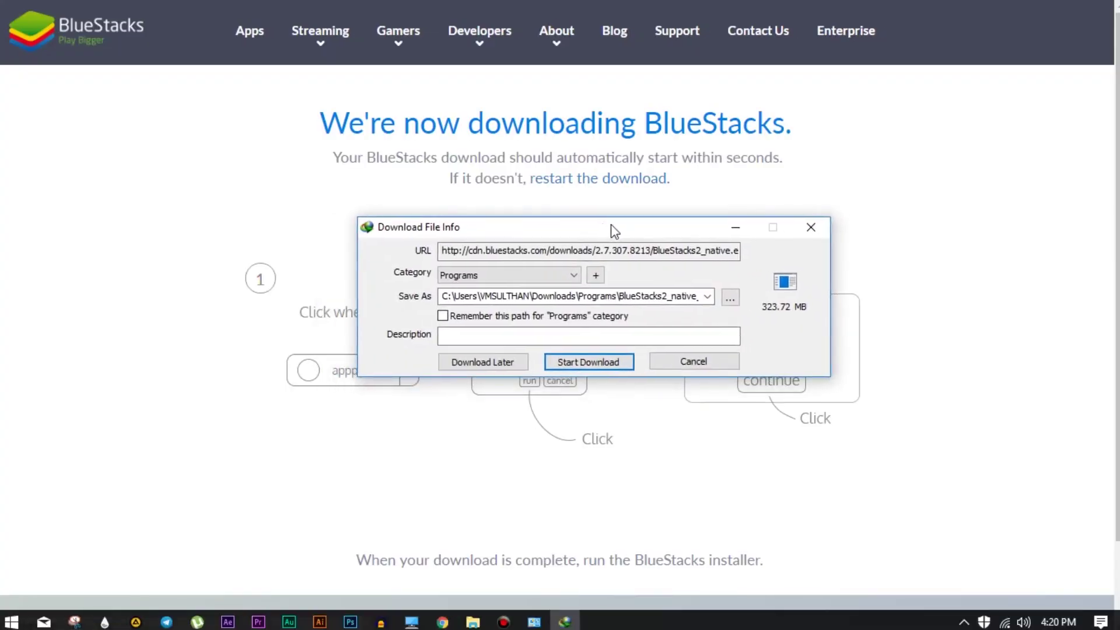
click(555, 360)
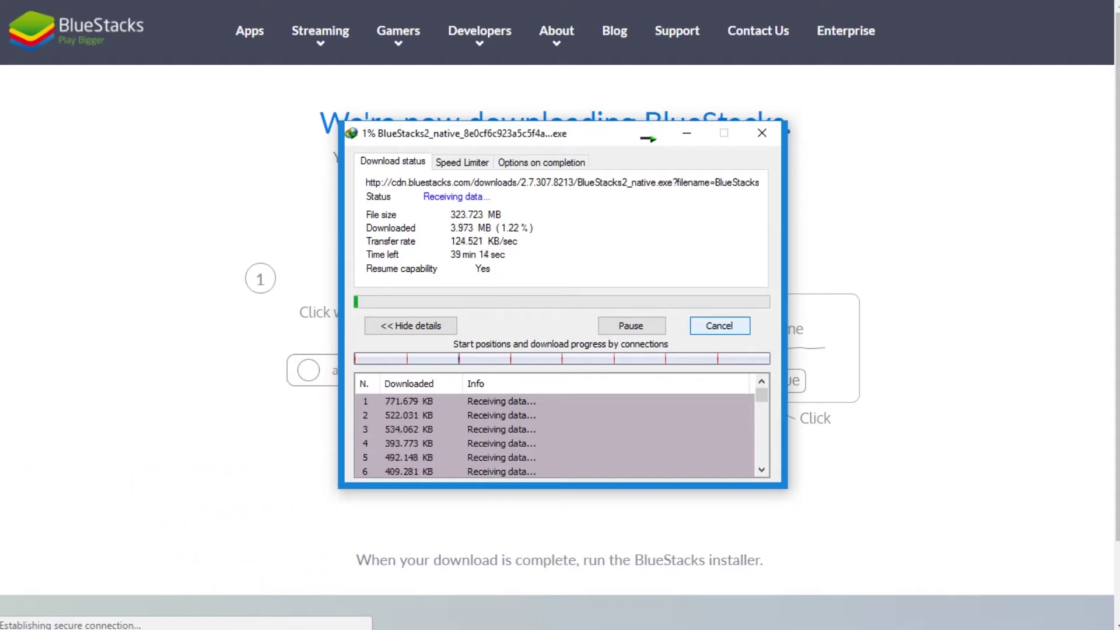
key(super)
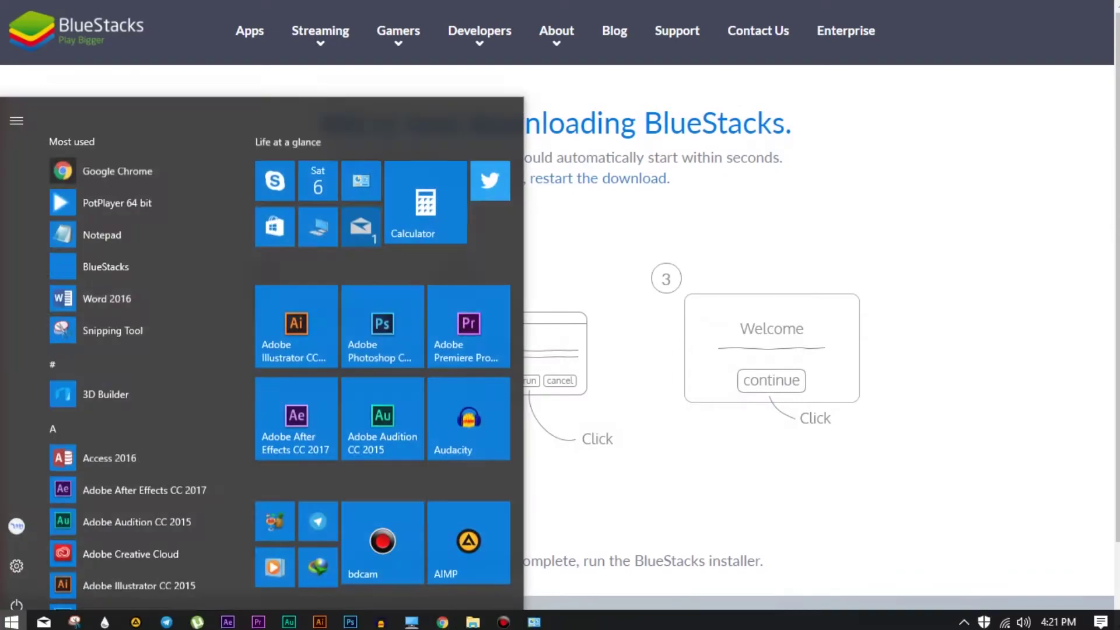
key(super)
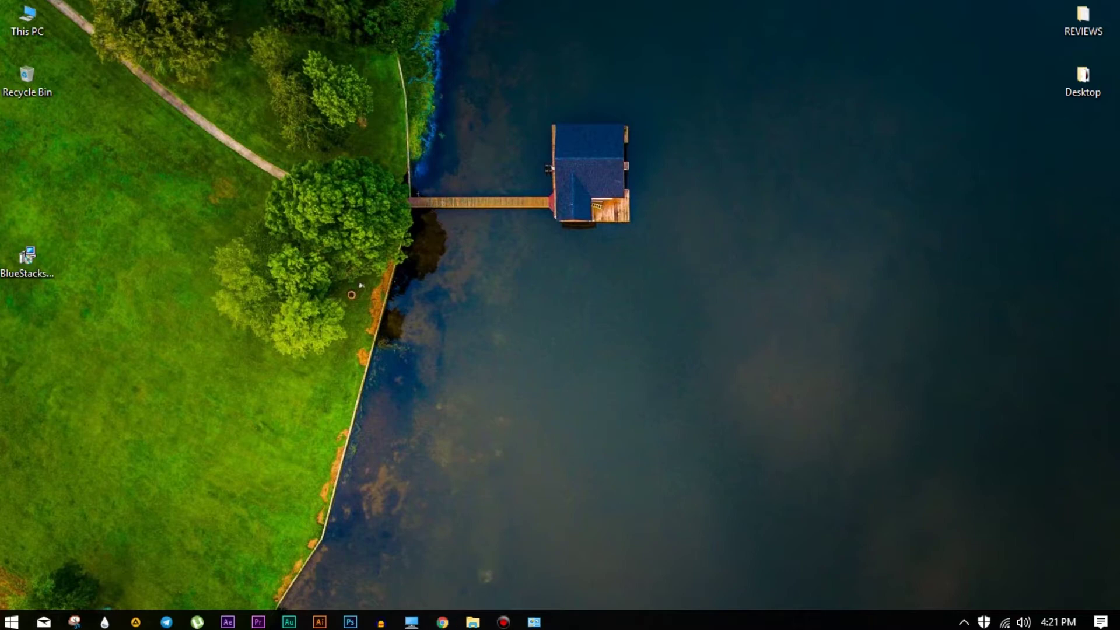
- Run the BlueStacks installer from the desktop and accept the license agreement
drag(27, 257, 213, 257)
double_click(214, 257)
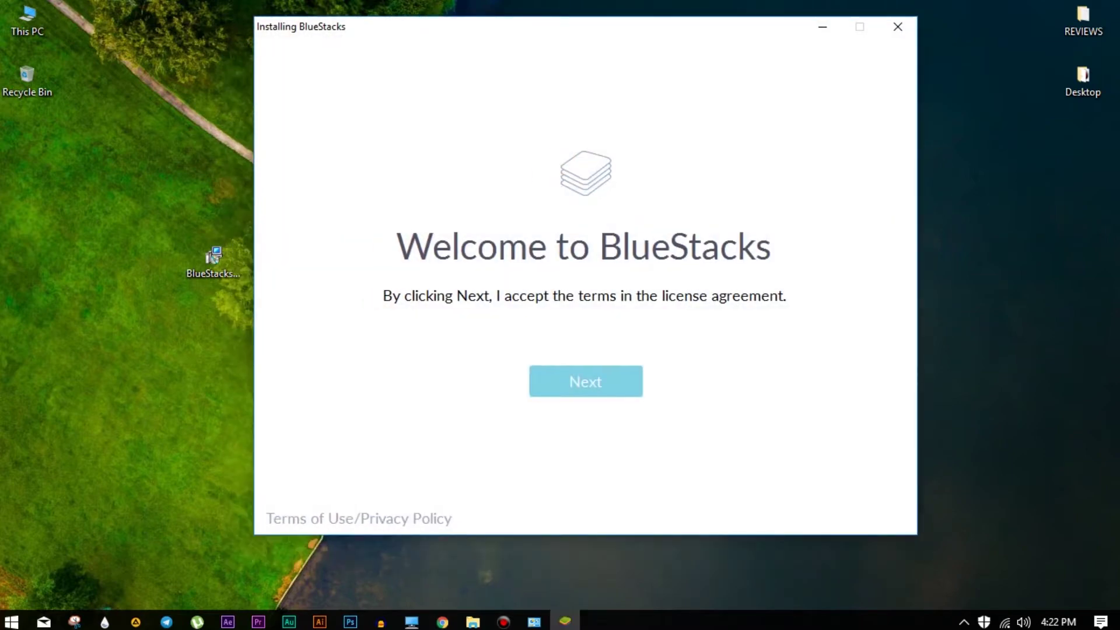
click(585, 381)
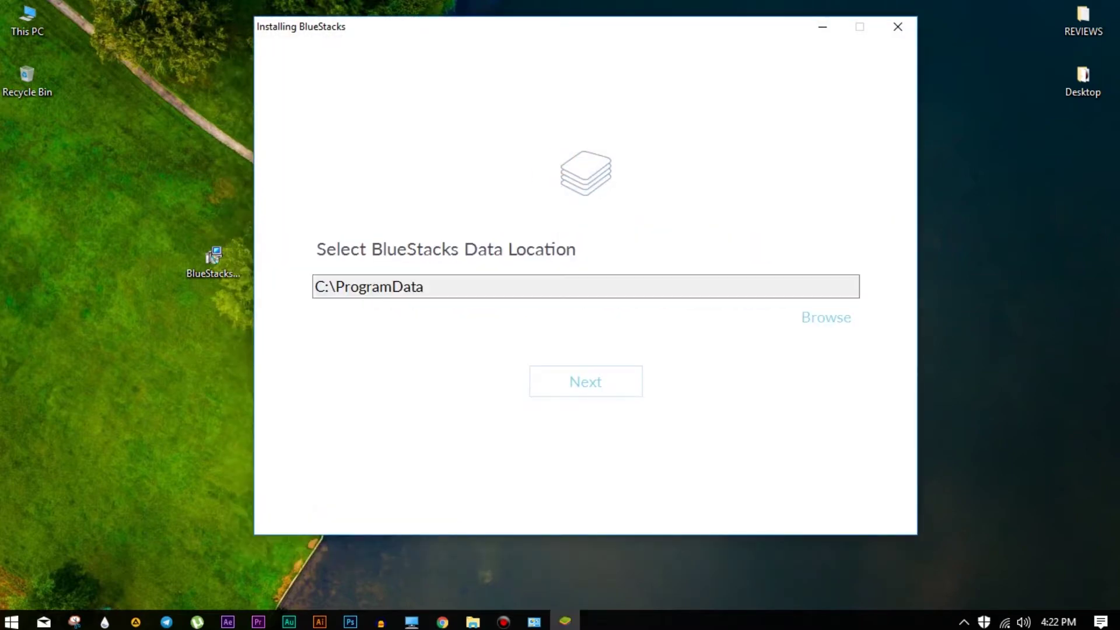
- Set the BlueStacks data location to E:\Program Files\blue and continue the setup
click(825, 317)
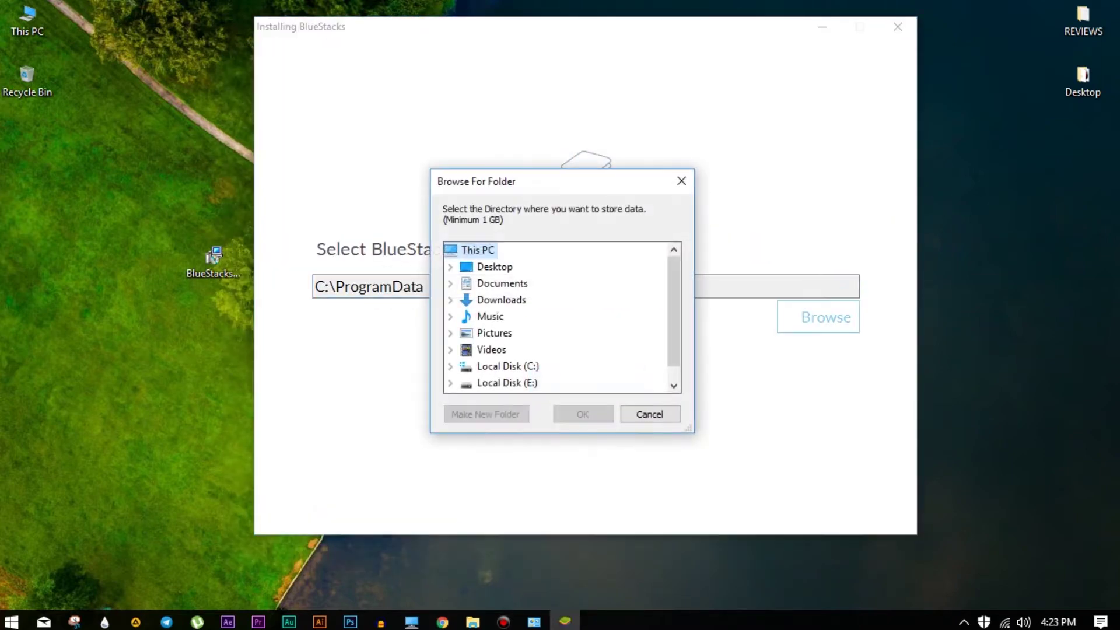
click(511, 383)
click(511, 383)
scroll(511, 380, down, 1)
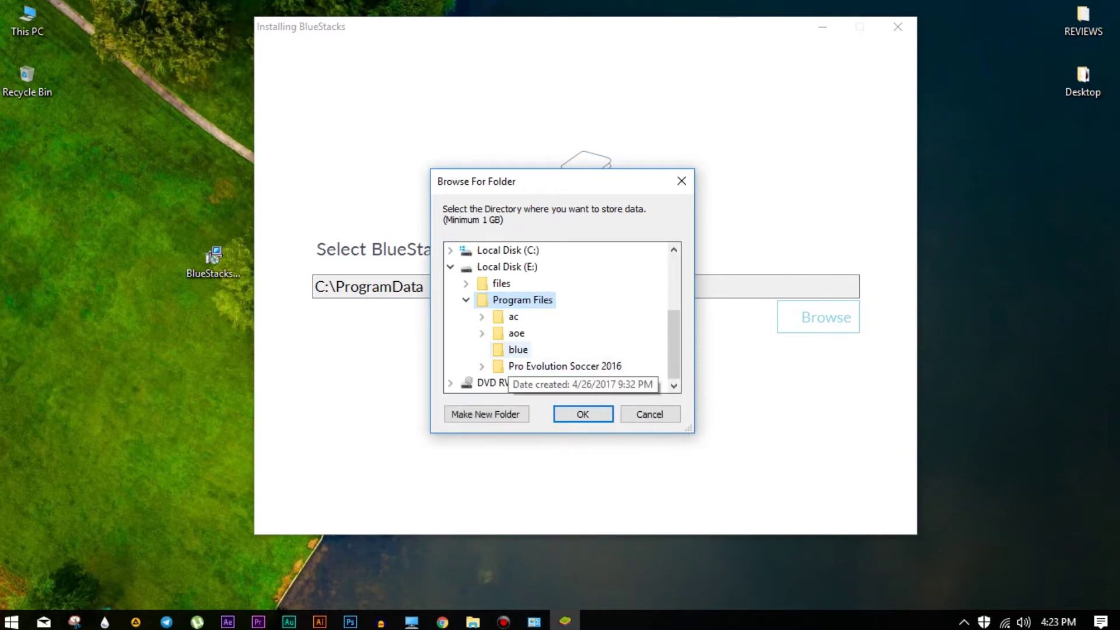
right_click(519, 351)
click(525, 351)
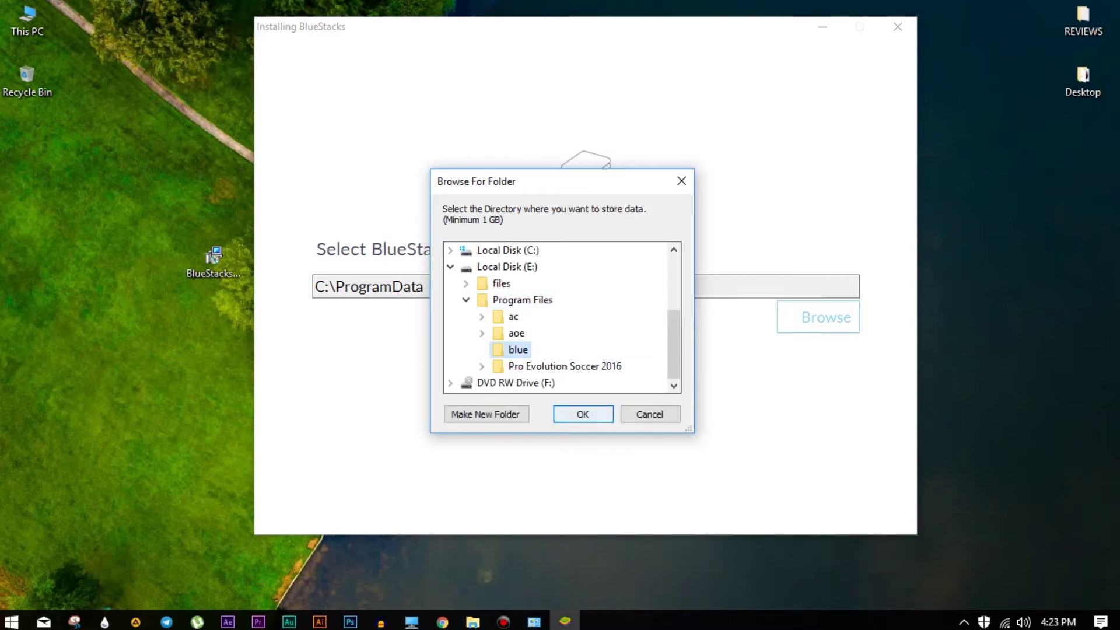
key(Return)
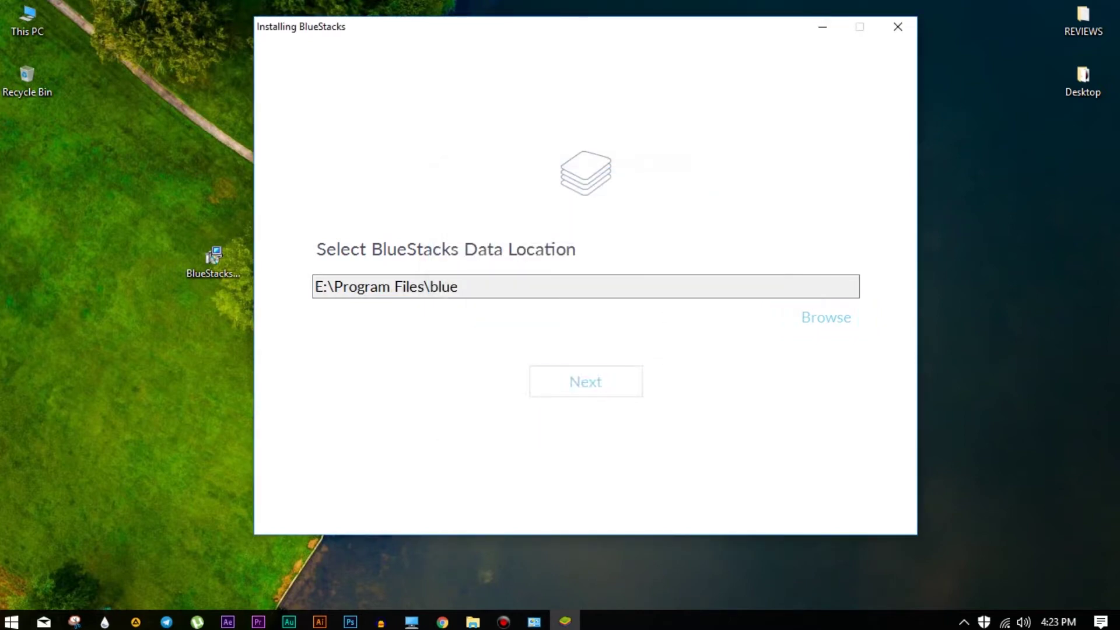
key(Return)
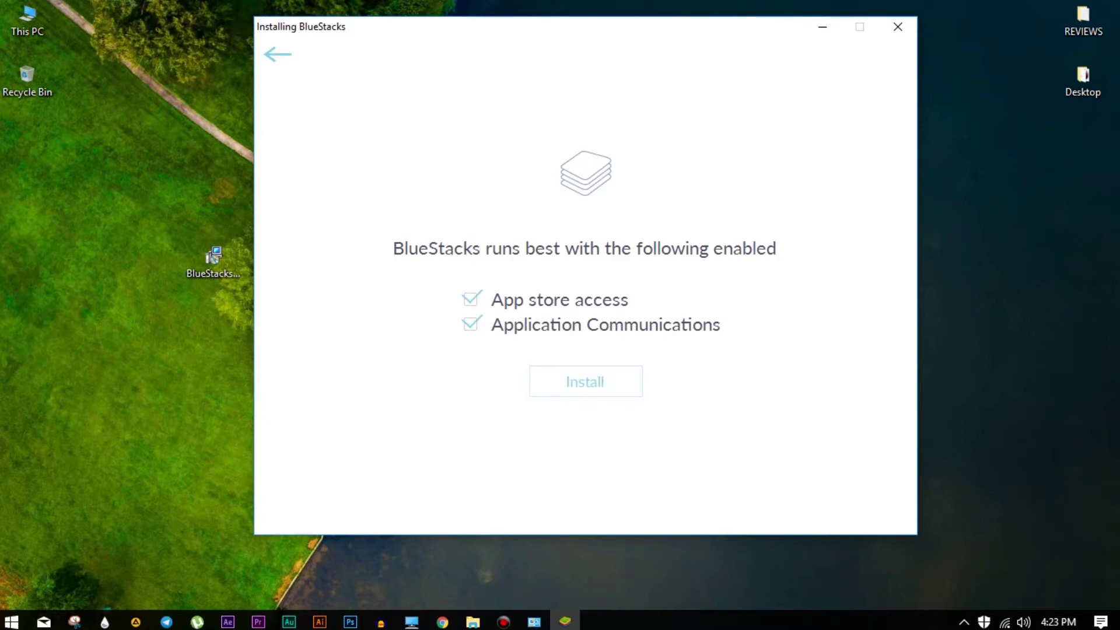
- Install BlueStacks with App store access and Application Communications enabled, and finish with Start BlueStacks selected
key(Return)
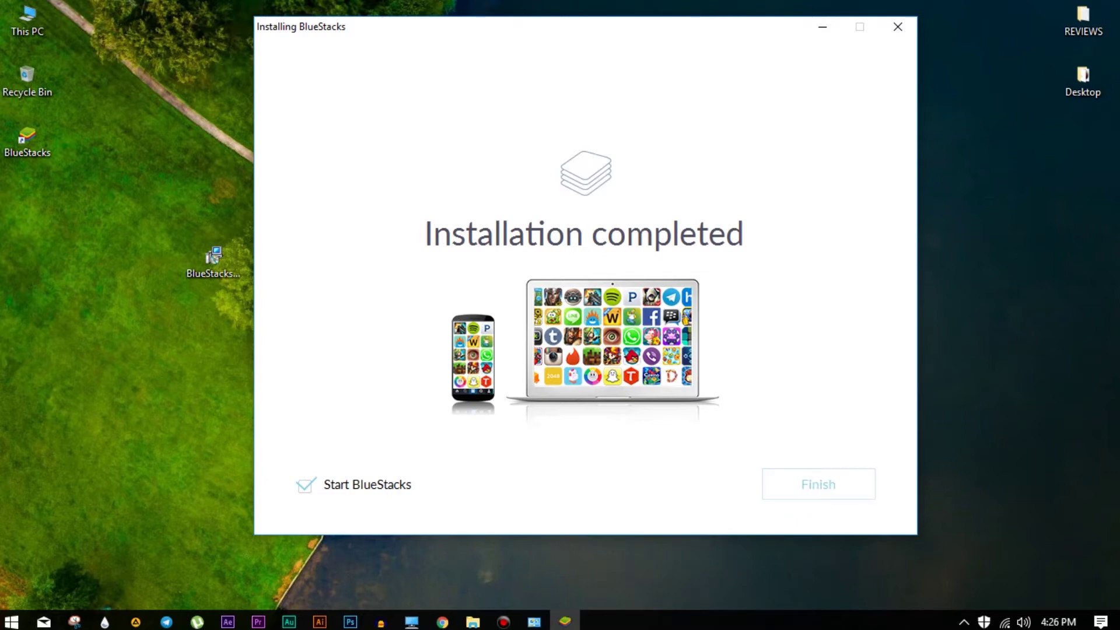
key(Return)
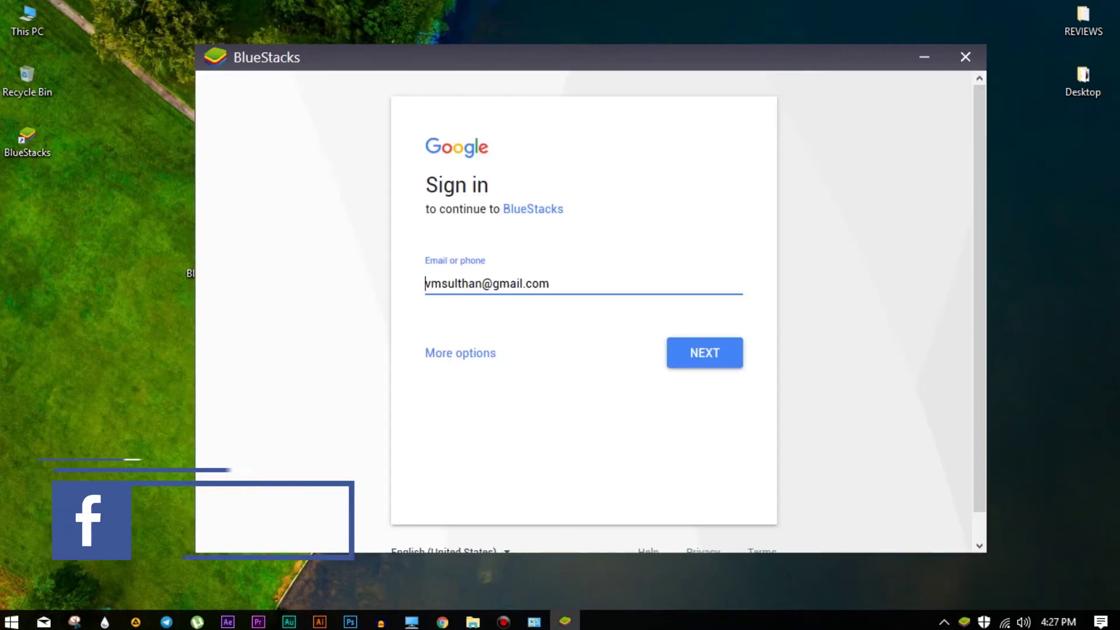
- Sign in to the Google account with its e-mail address and account password
key(Return)
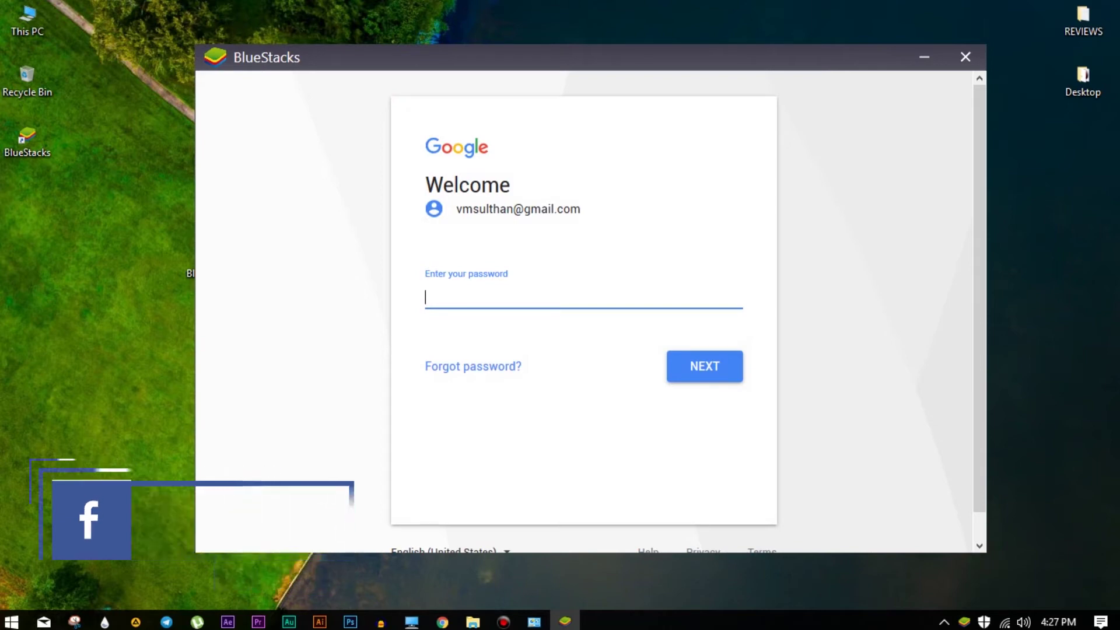
key(Return)
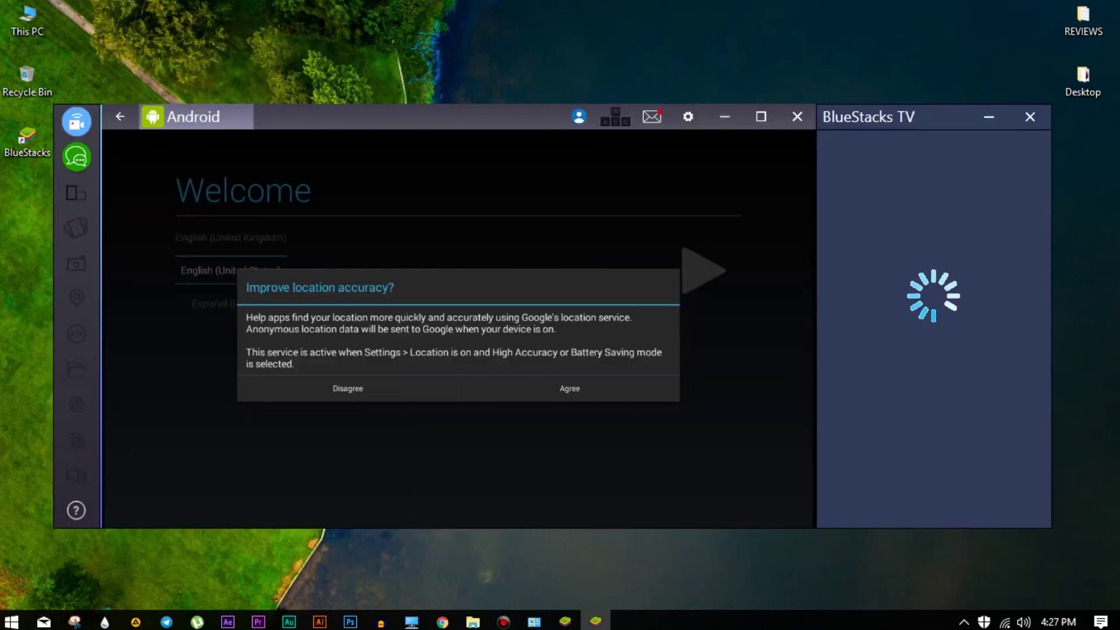
- Decline the location accuracy service and close the BlueStacks TV pane beside the emulator window
click(347, 388)
click(1029, 117)
drag(409, 116, 517, 90)
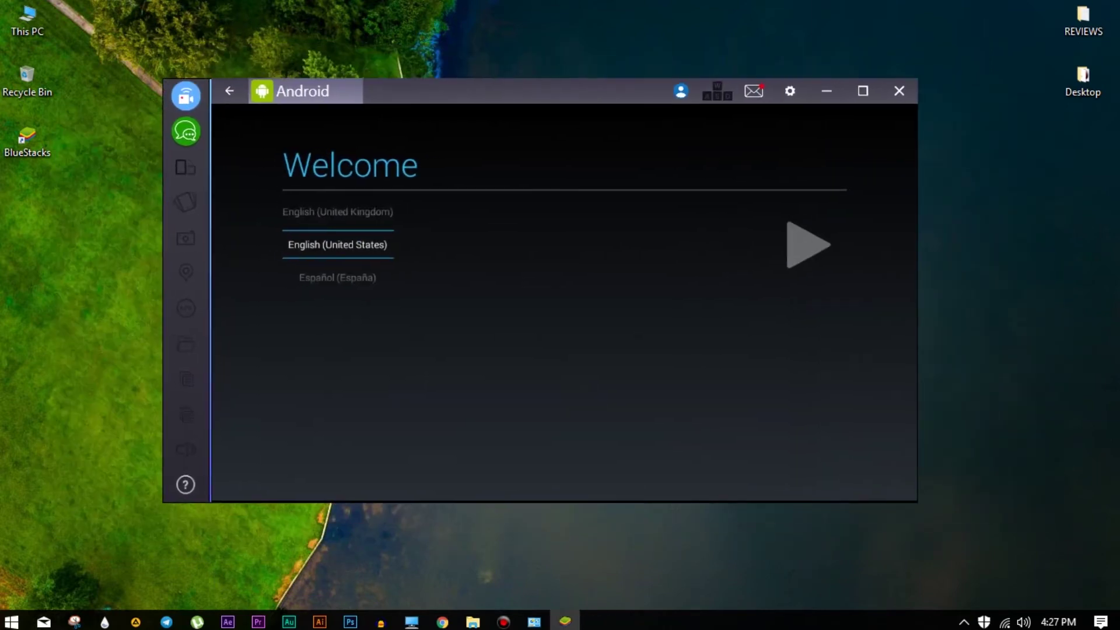
click(863, 90)
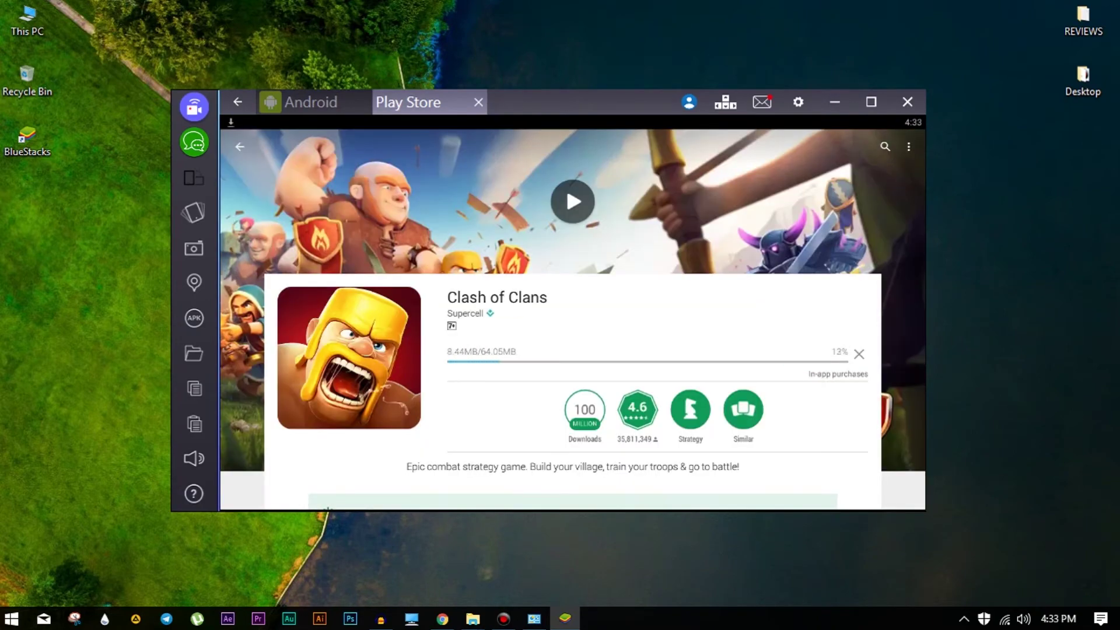
- Open the installed Clash of Clans game from its Play Store page and dismiss the enemy raid report
scroll(572, 321, down, 10)
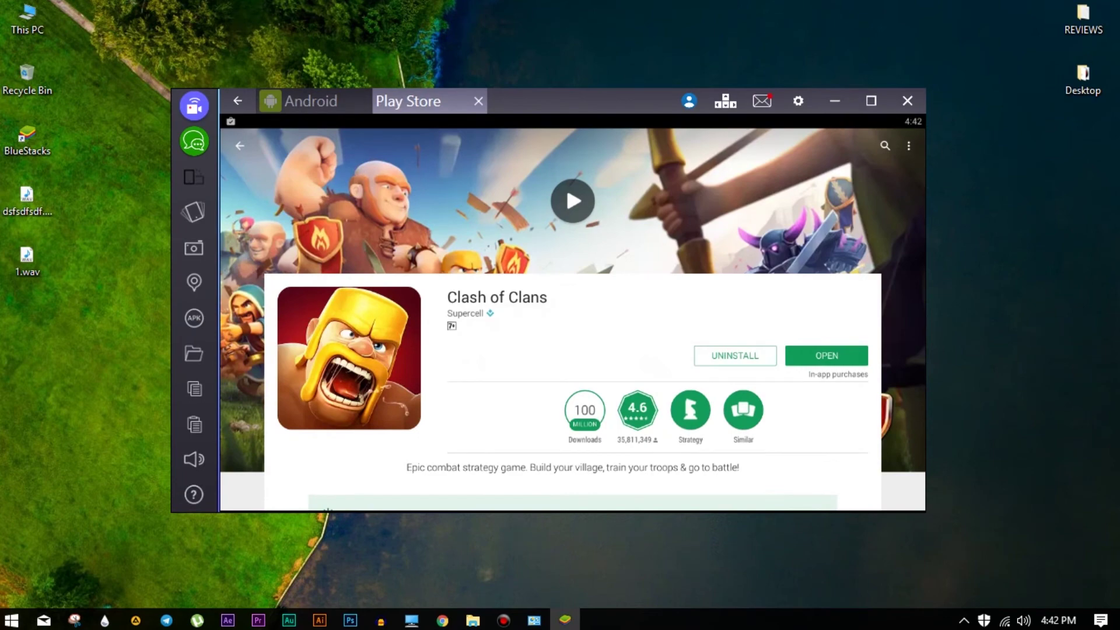
scroll(572, 320, down, 4)
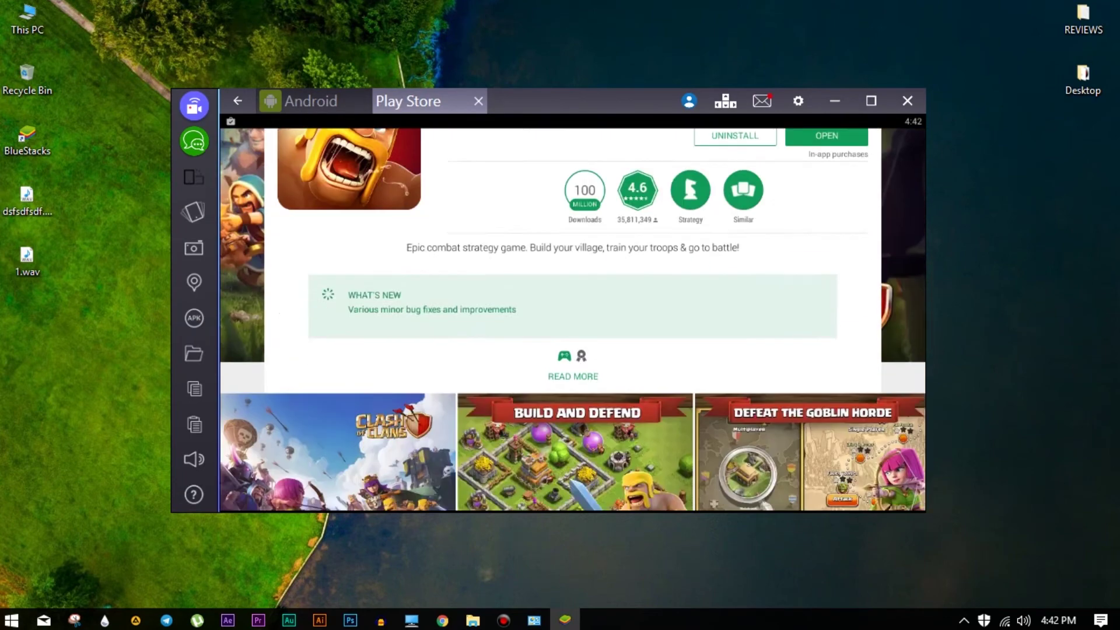
scroll(572, 321, up, 5)
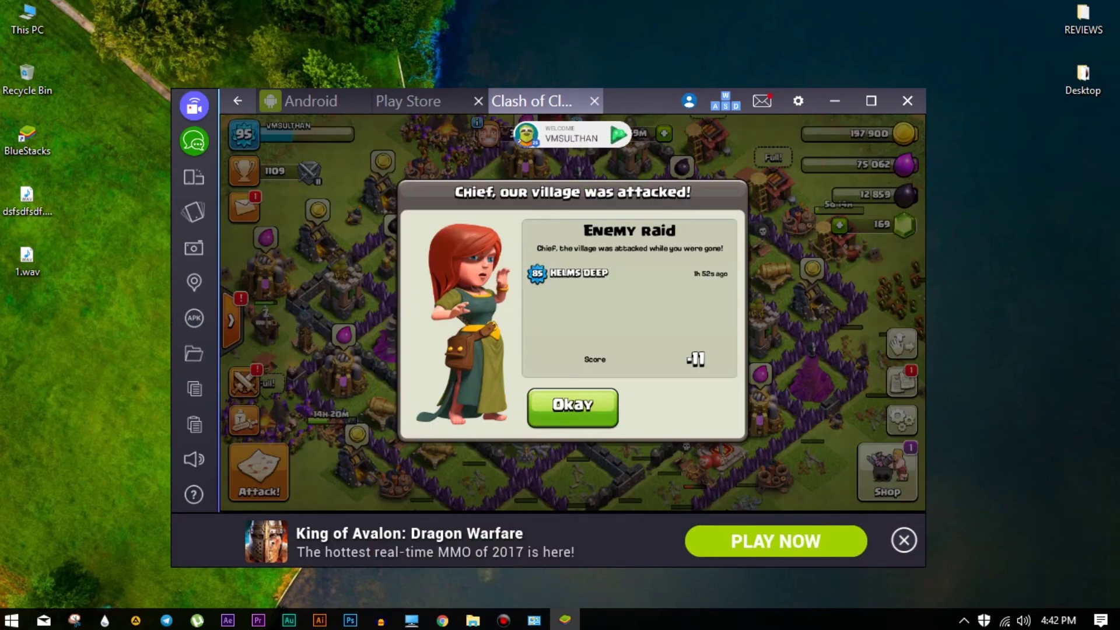
click(572, 407)
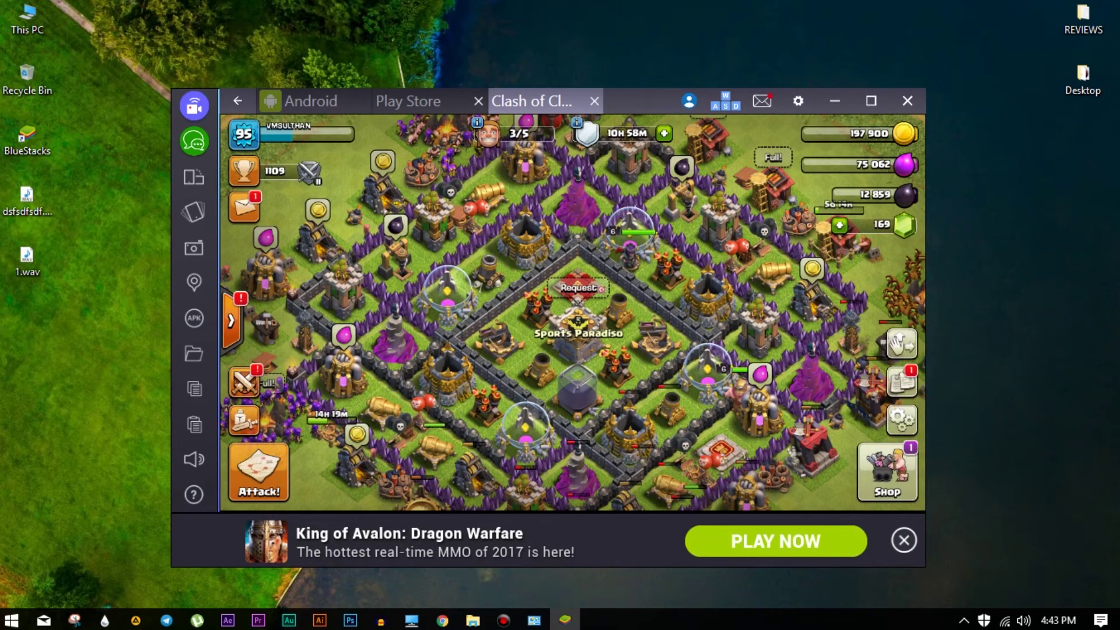
- View the recent raids on the village in the Defense Log and close it
drag(578, 333, 481, 238)
click(244, 207)
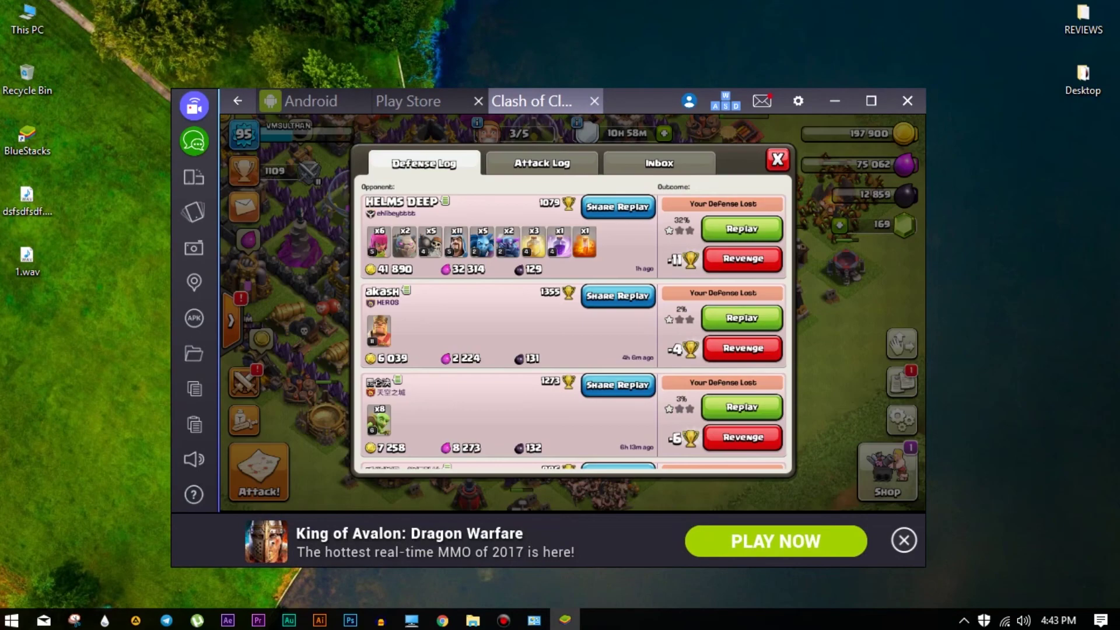
key(Escape)
- Collect the waiting elixir, gold and dark elixir from the collectors near the village's outer edge
drag(409, 280, 816, 331)
click(450, 271)
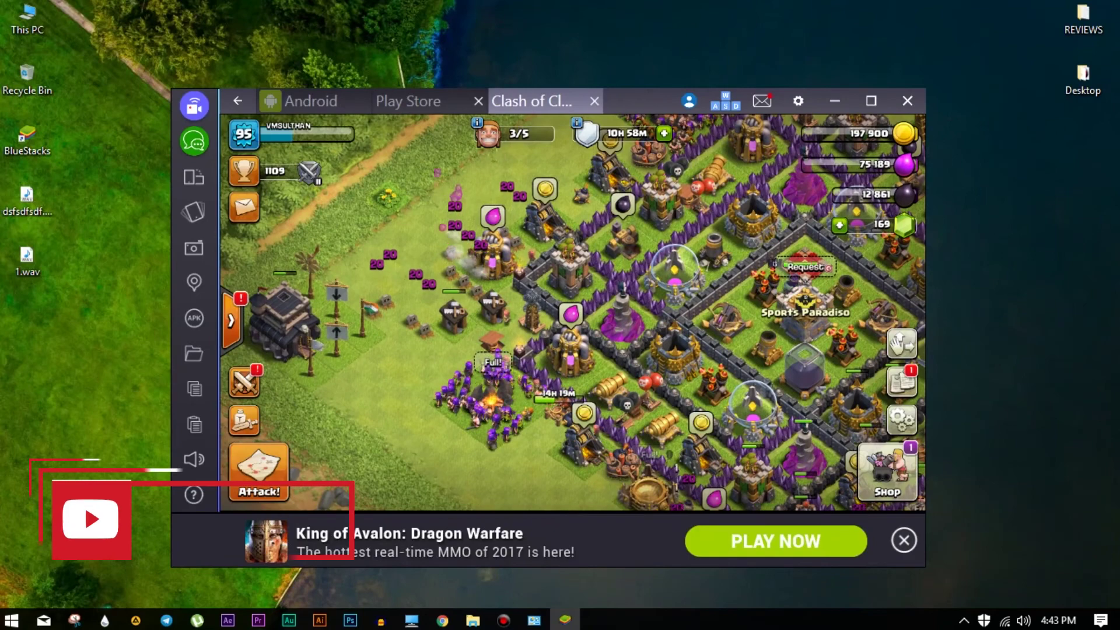
click(493, 216)
click(581, 195)
click(545, 188)
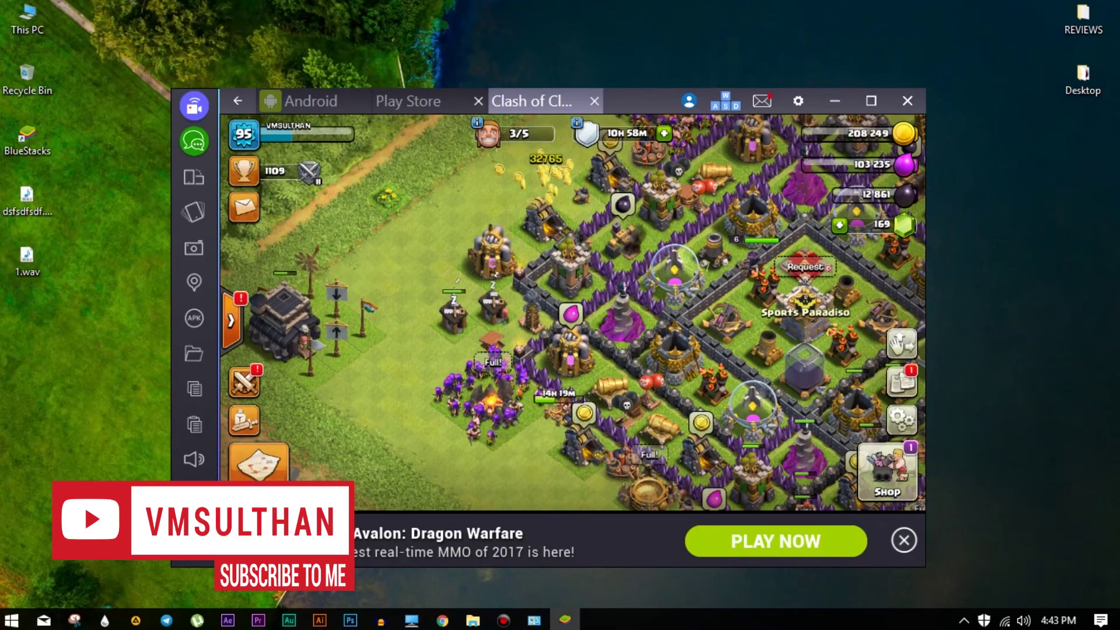
click(623, 204)
click(623, 205)
key(Escape)
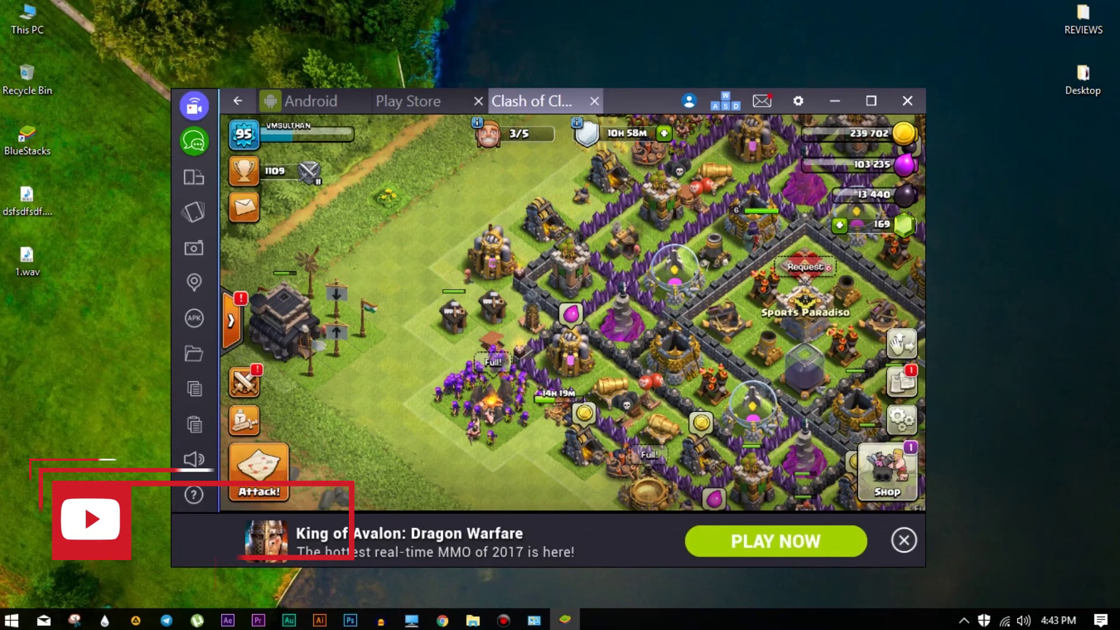